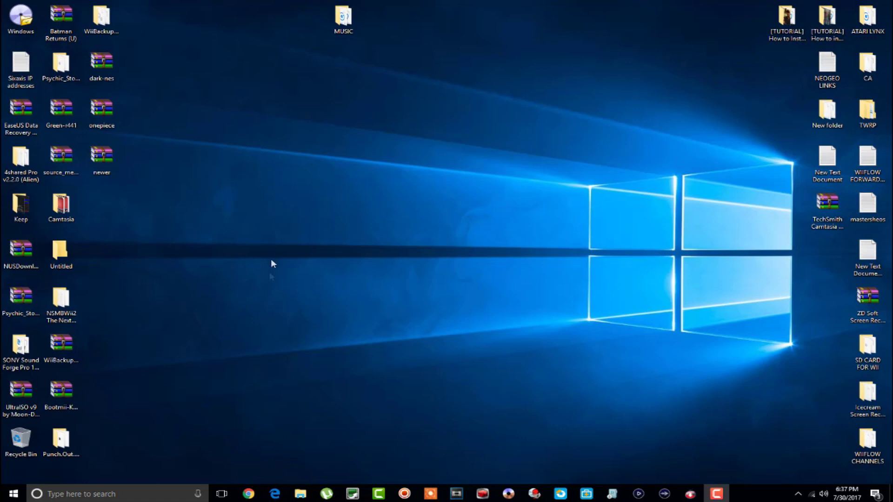
- Restore the Chrome window showing the Wii Theme Depository page with its 800 themes
click(248, 494)
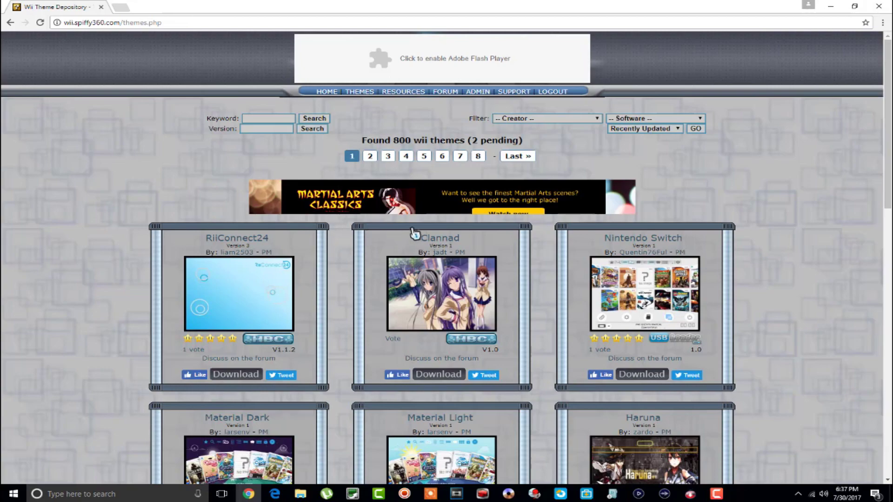
scroll(539, 231, down, 3)
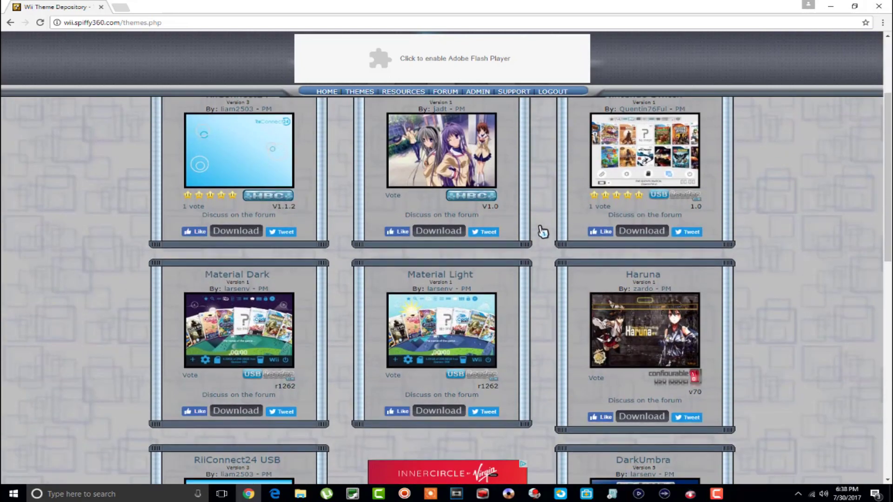
scroll(539, 231, up, 2)
scroll(543, 277, down, 6)
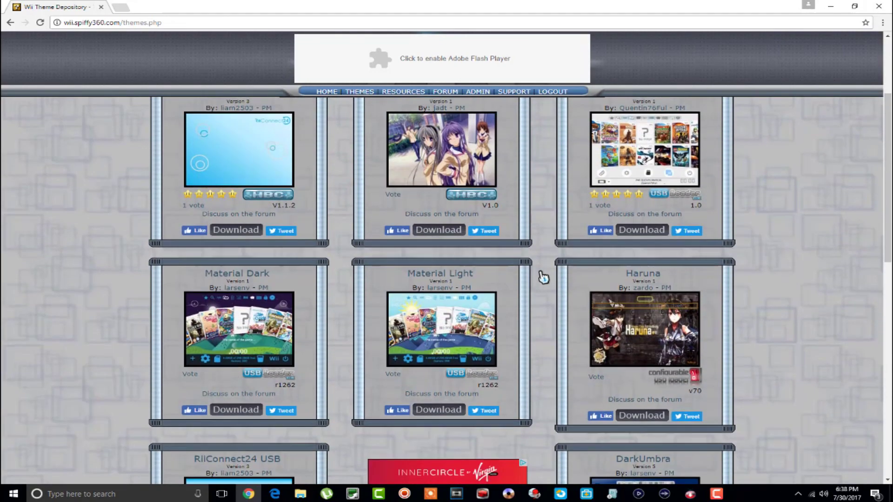
scroll(546, 265, up, 5)
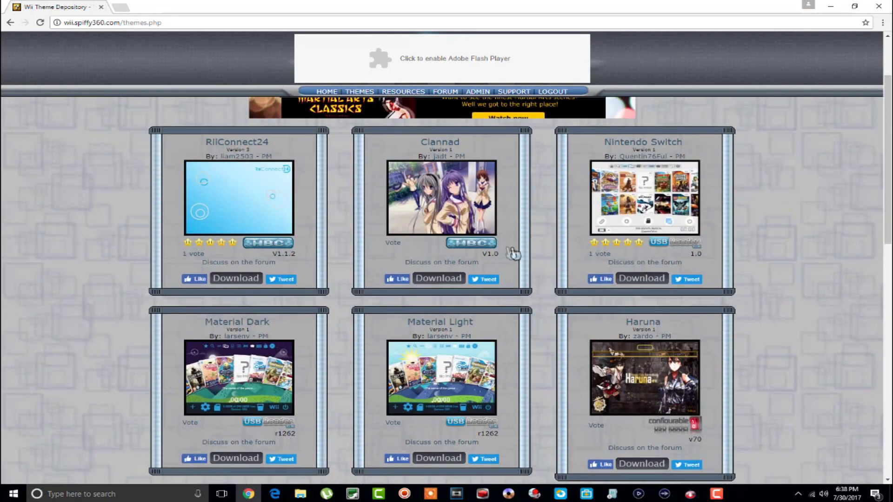
scroll(545, 288, down, 1)
scroll(545, 288, down, 2)
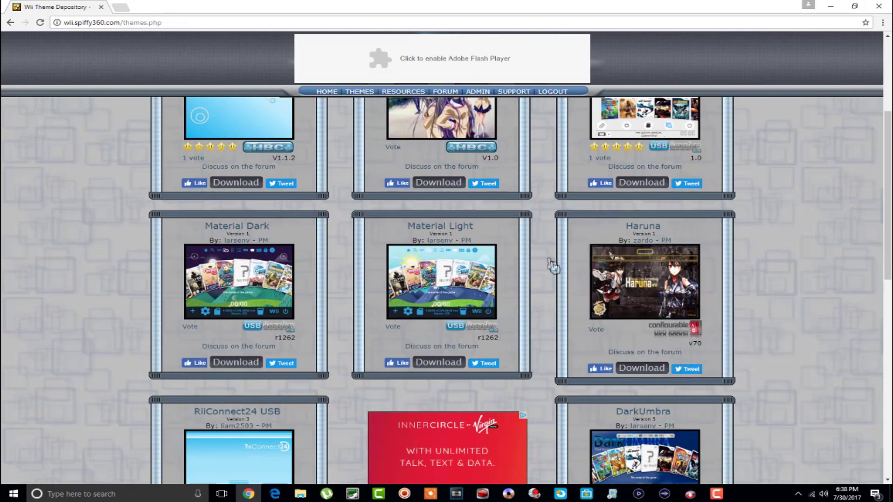
scroll(544, 255, down, 5)
scroll(544, 256, up, 8)
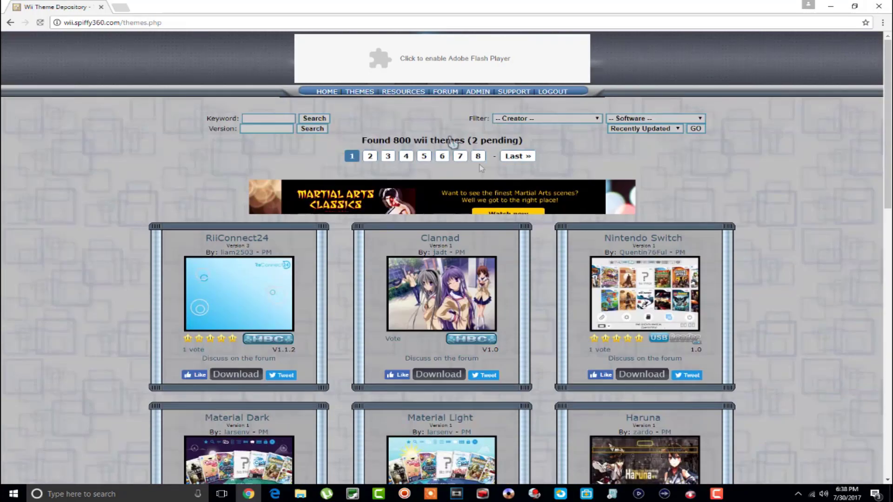
mouse_move(365, 95)
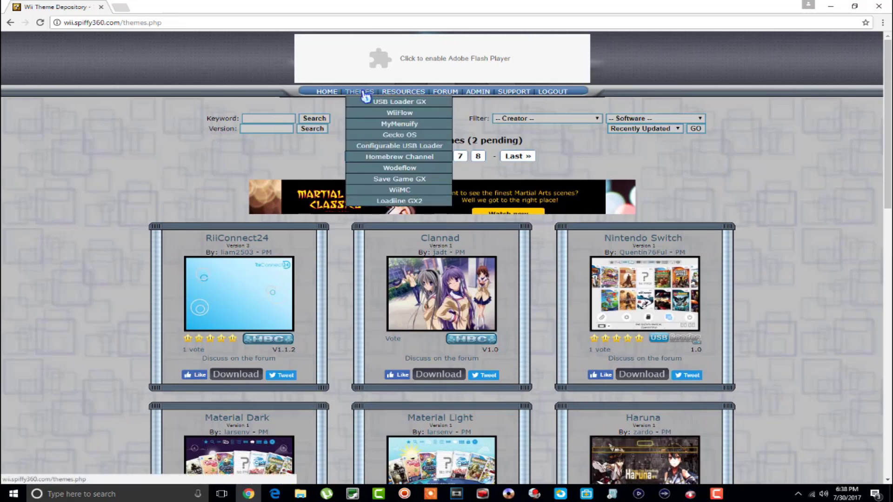
- Filter the depository to the USB Loader GX category, 295 themes
click(390, 103)
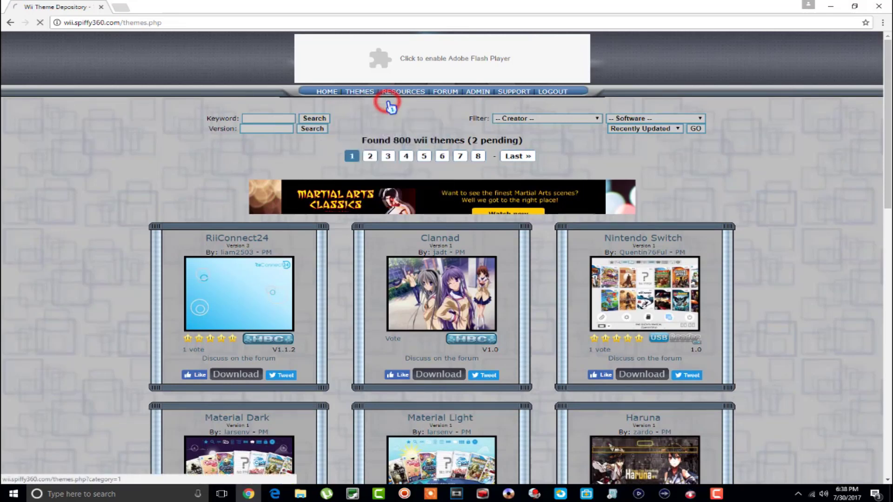
scroll(542, 234, down, 15)
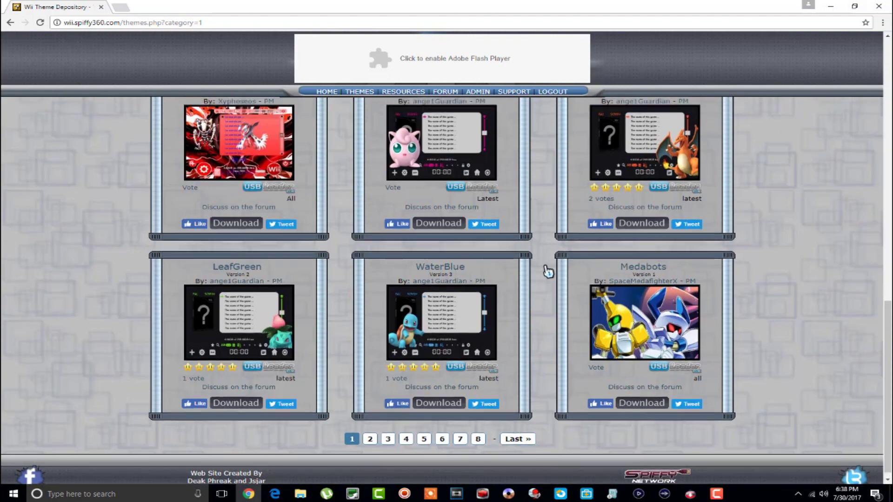
scroll(547, 271, up, 2)
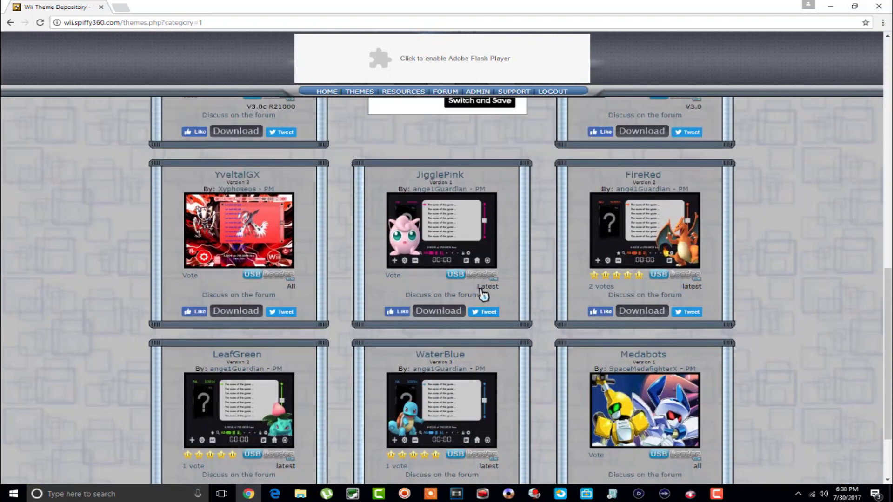
scroll(538, 237, up, 8)
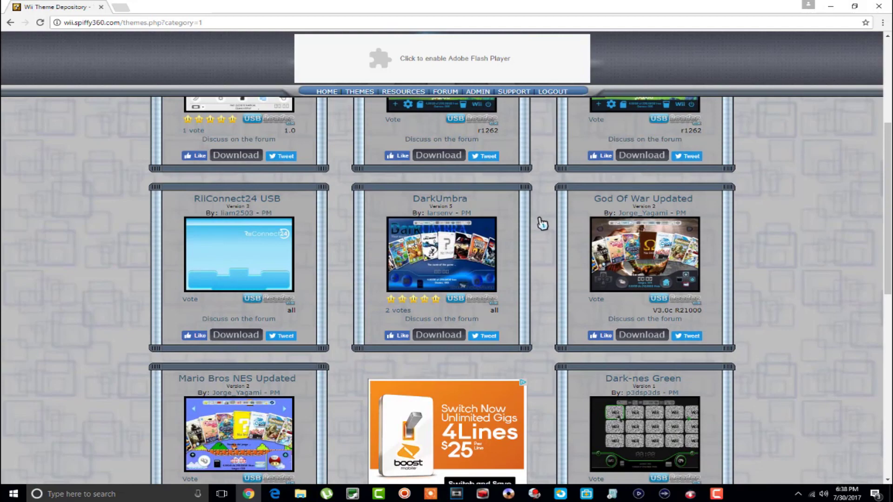
scroll(542, 223, up, 3)
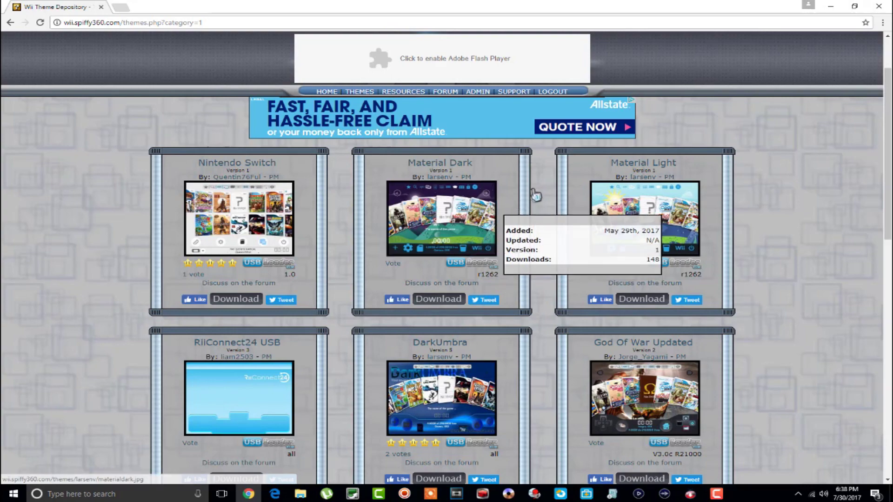
- Browse the USB Loader GX results down to the last row, past Material Light and FireRed
scroll(539, 193, down, 3)
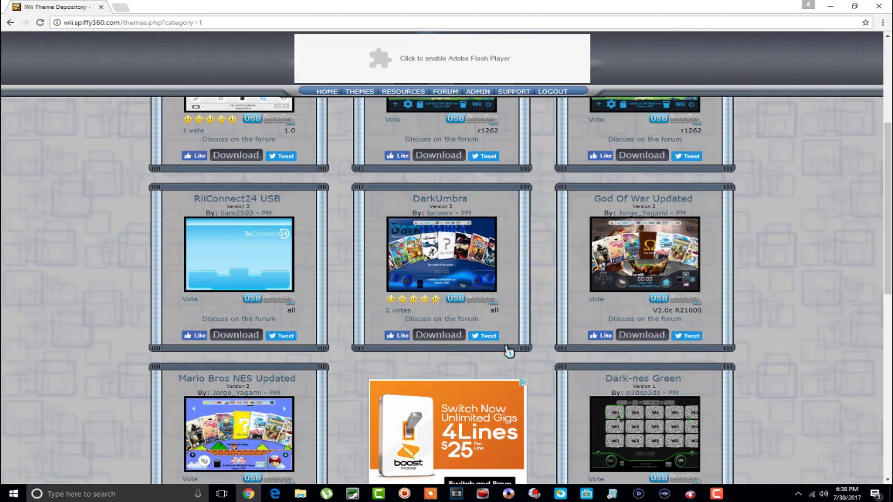
scroll(323, 321, down, 3)
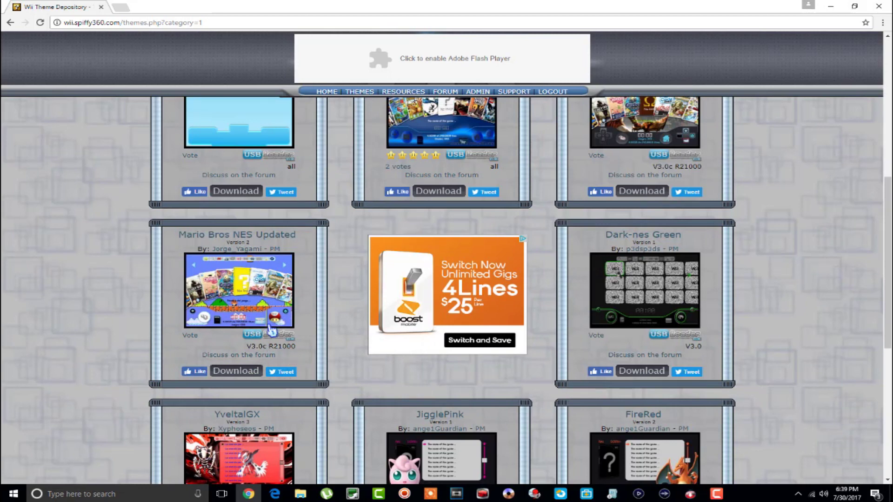
mouse_move(239, 322)
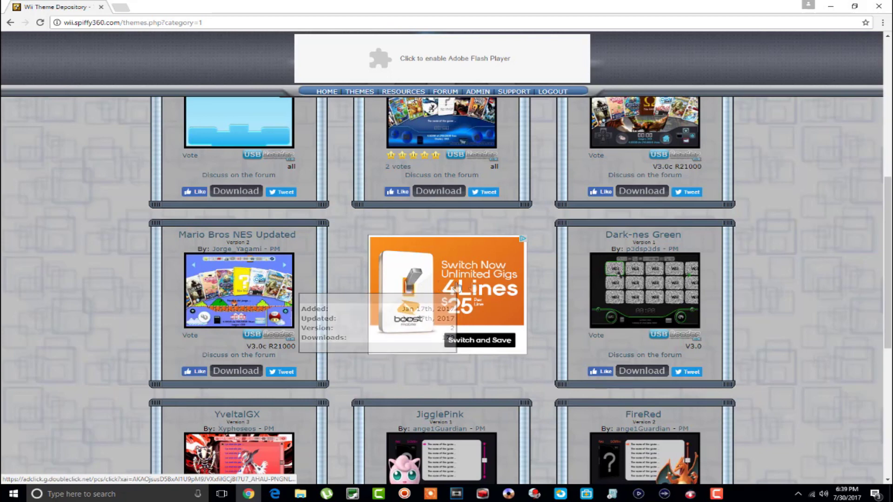
scroll(543, 293, down, 1)
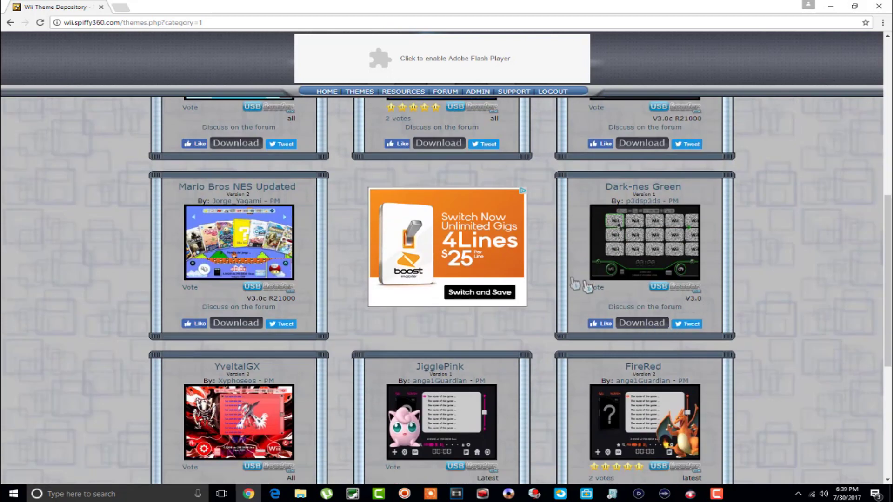
mouse_move(566, 256)
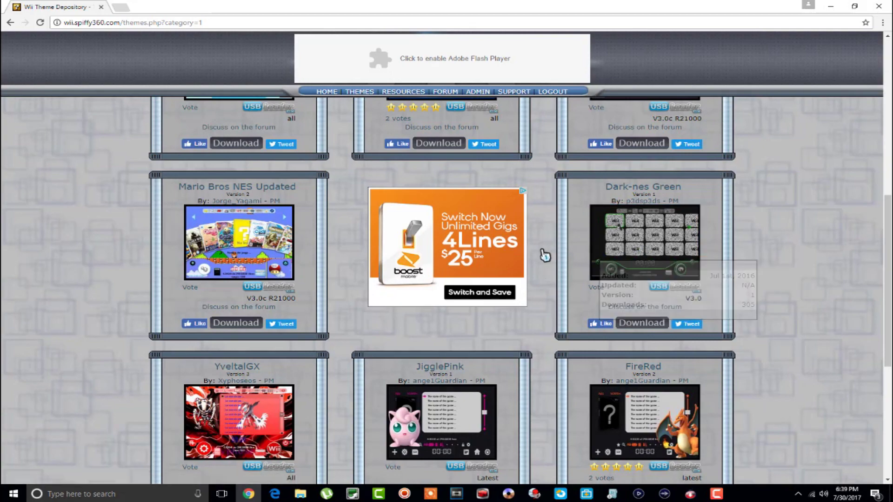
scroll(542, 253, down, 2)
mouse_move(663, 328)
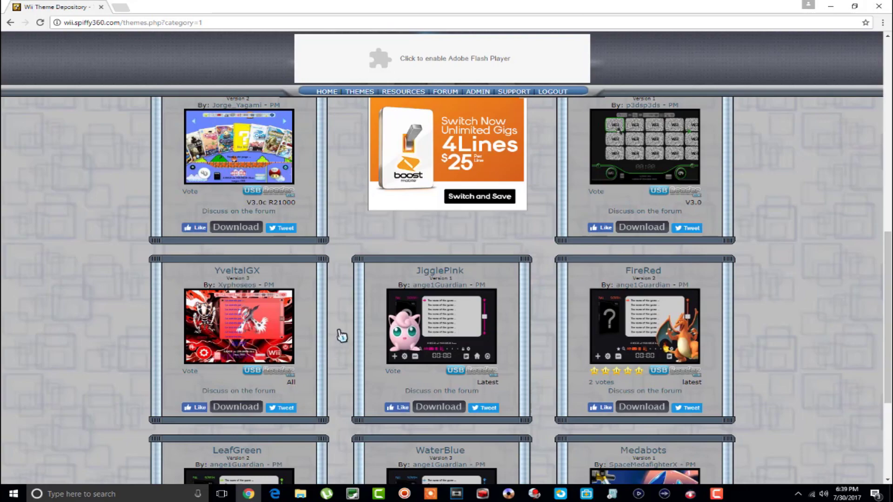
scroll(339, 335, down, 4)
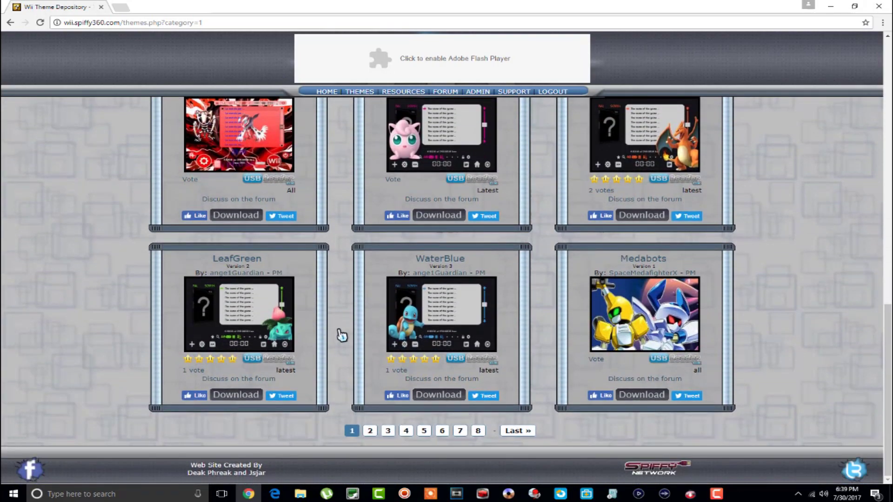
scroll(342, 335, up, 8)
scroll(342, 335, down, 4)
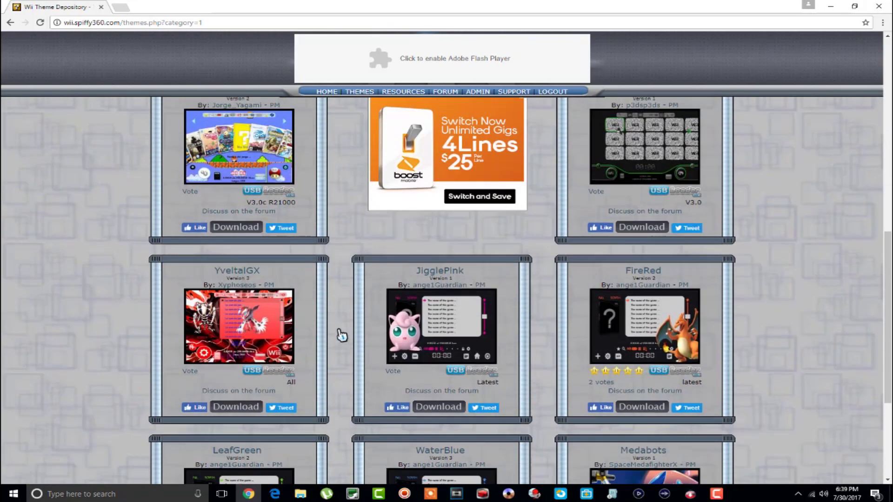
scroll(342, 335, down, 4)
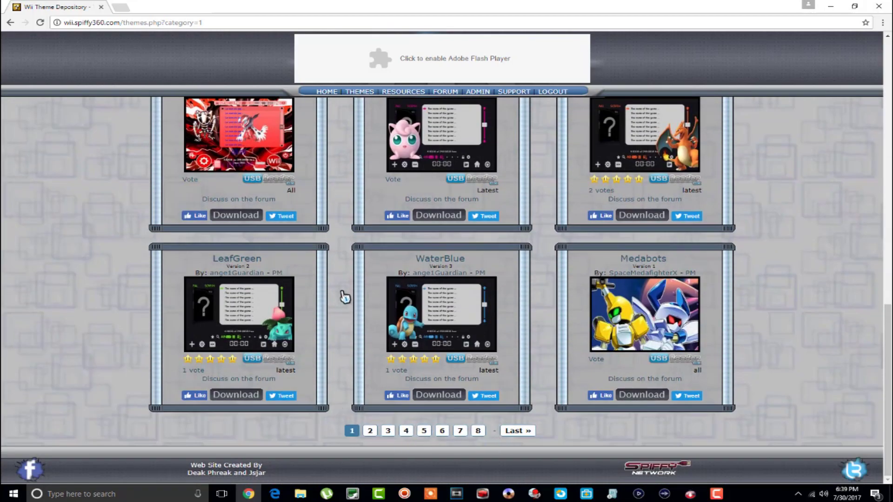
scroll(339, 305, up, 15)
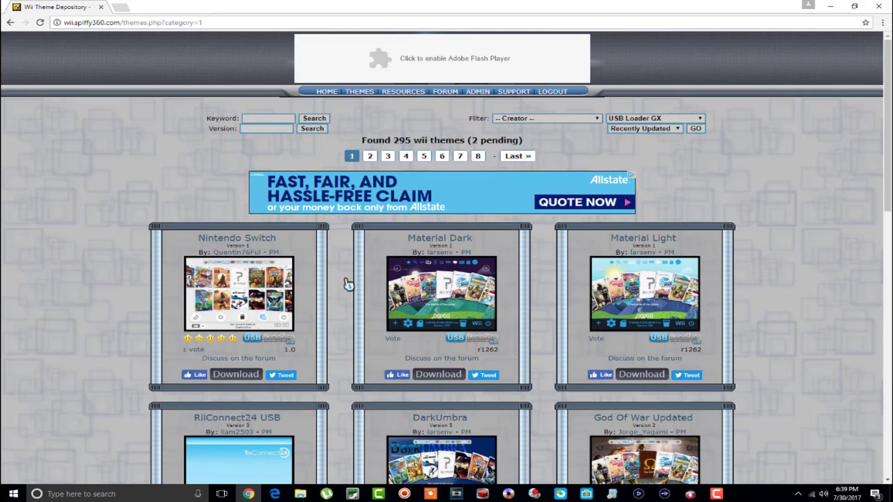
- Show the 38 WiiFlow themes, such as Technologx and Super Smash Wii, and scroll back to the top
mouse_move(363, 92)
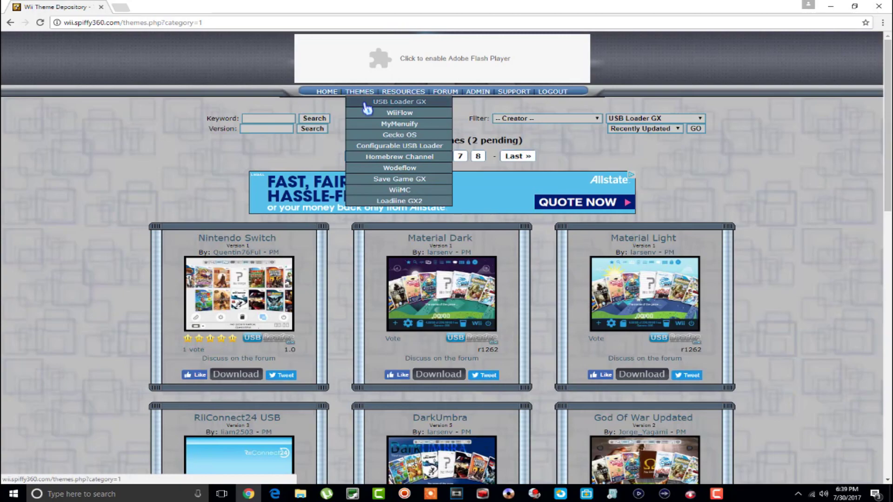
click(367, 112)
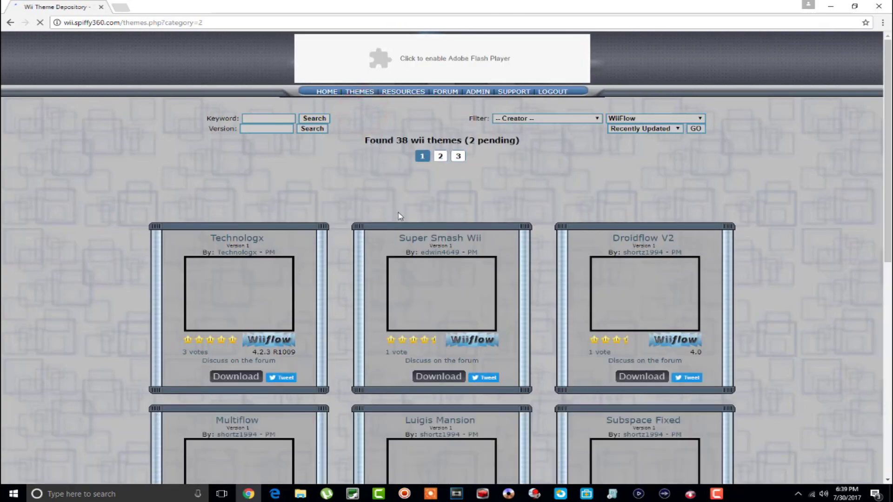
scroll(366, 219, down, 6)
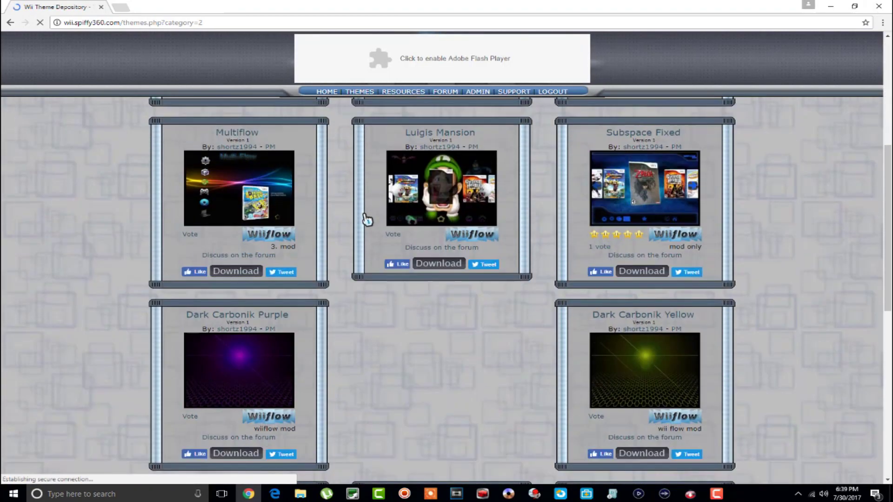
scroll(367, 219, down, 9)
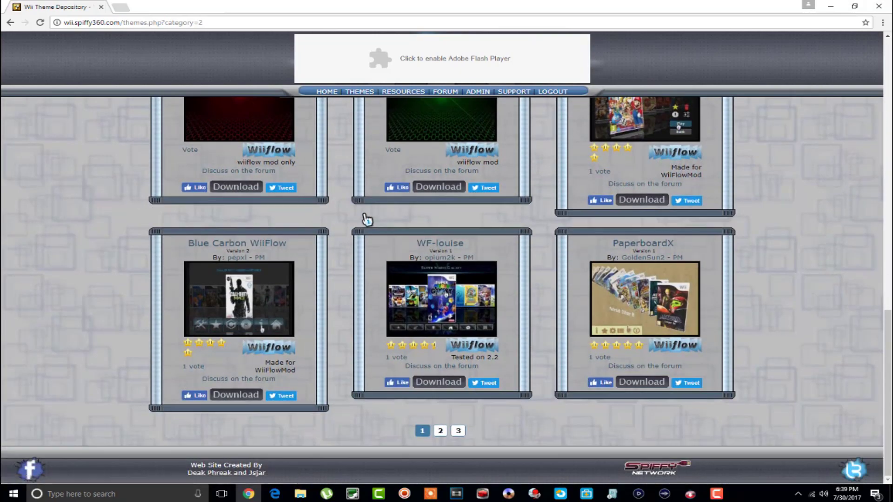
scroll(342, 295, up, 6)
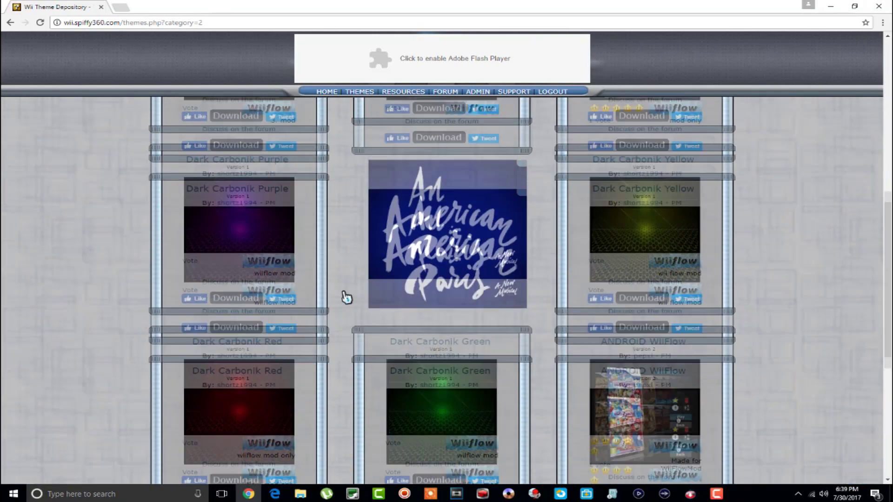
scroll(347, 298, up, 10)
mouse_move(357, 96)
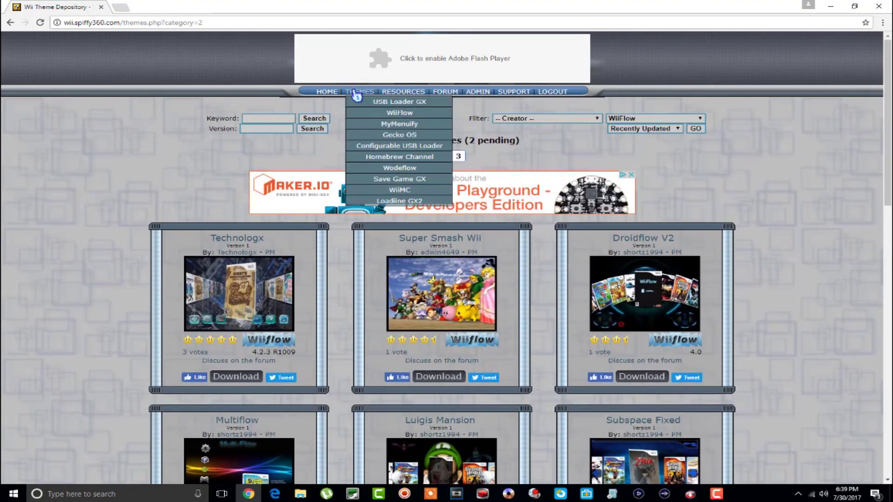
- Show the 73 Gecko OS themes and browse rows like Mario Super Sluggers and OS-tachyon
click(398, 135)
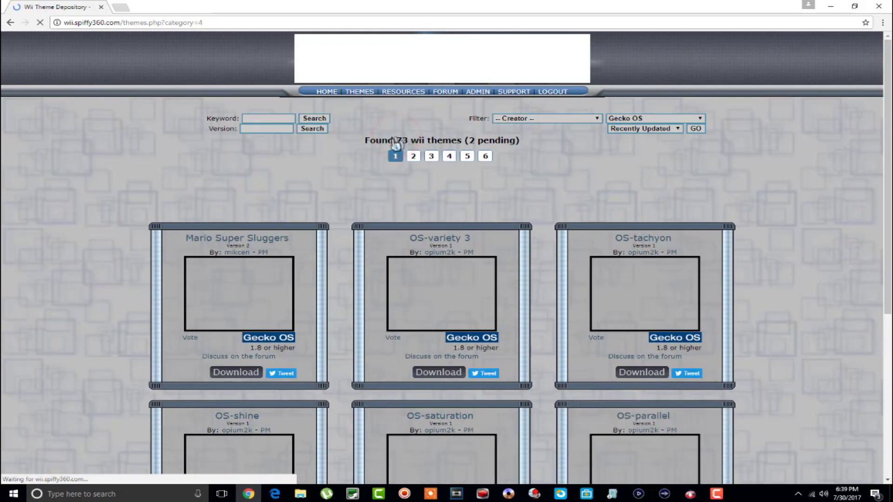
scroll(346, 186, down, 5)
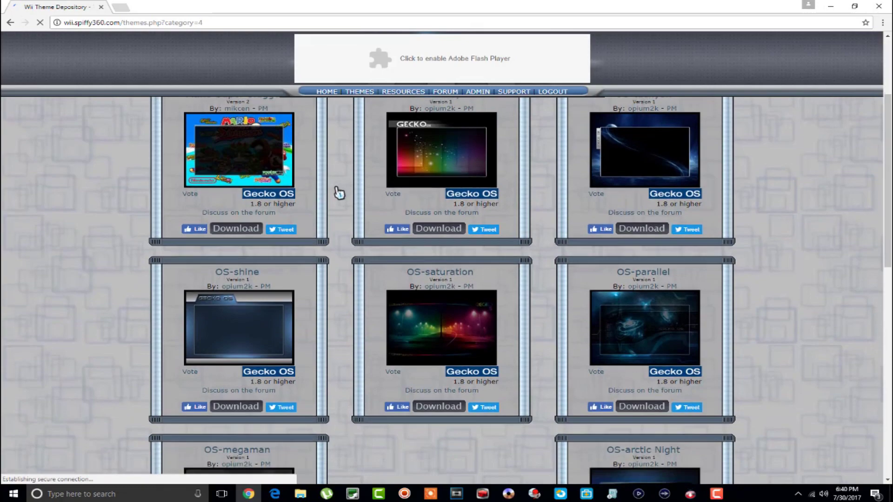
scroll(339, 193, down, 8)
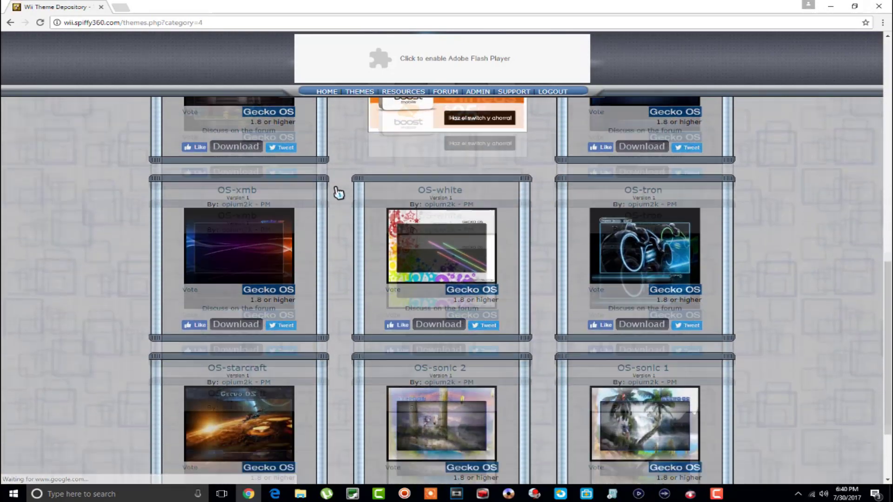
scroll(338, 193, up, 14)
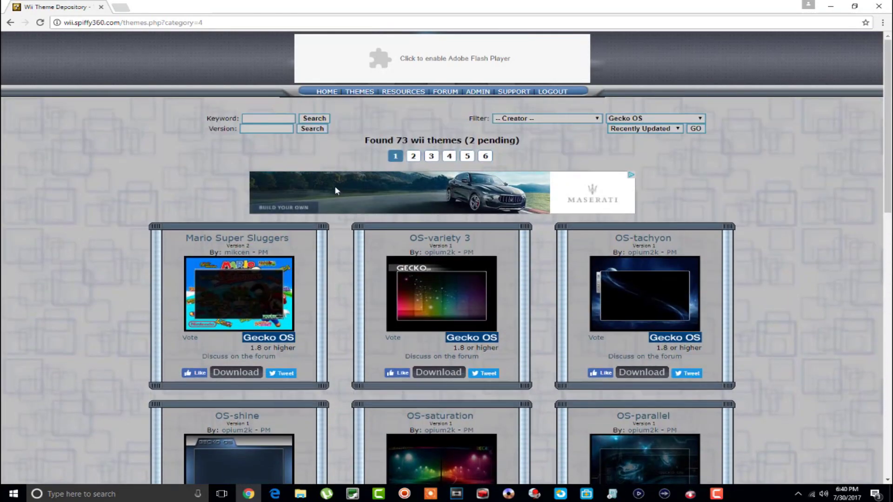
mouse_move(359, 97)
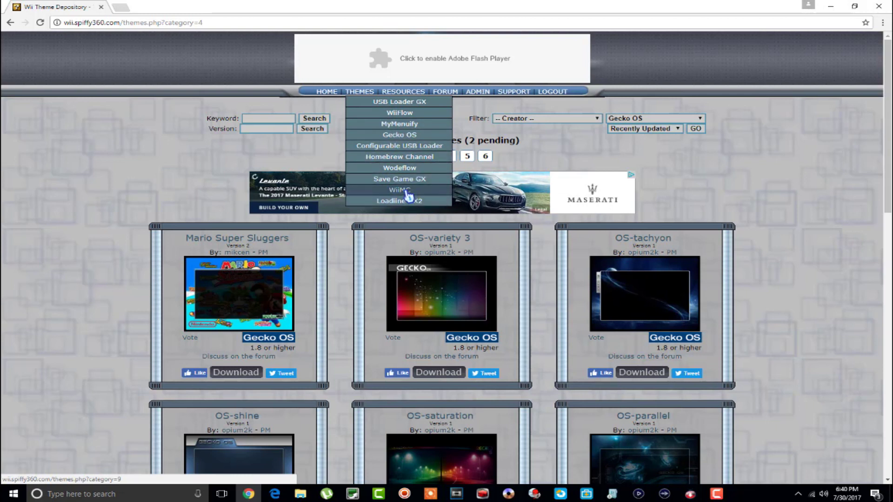
- List the 287 Configurable USB Loader themes, browsing past Haruna and Hello Kitty Bubble and back up
click(384, 145)
scroll(352, 180, down, 5)
scroll(352, 180, down, 7)
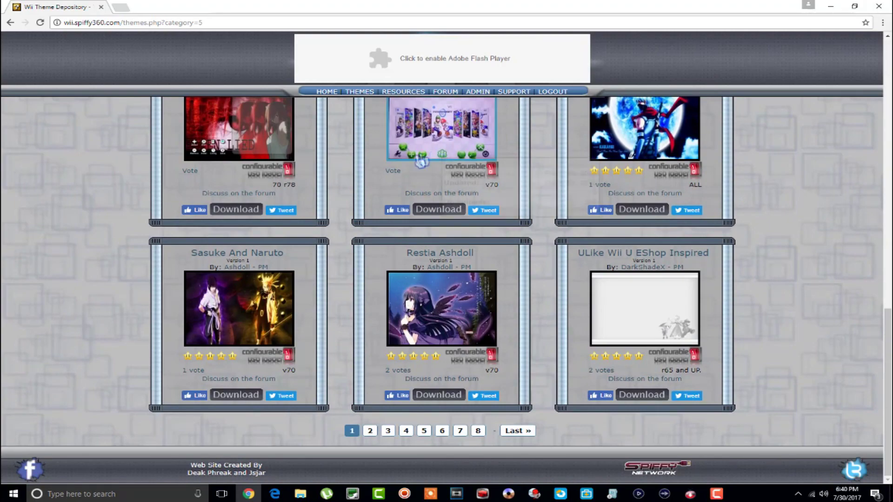
scroll(378, 296, up, 10)
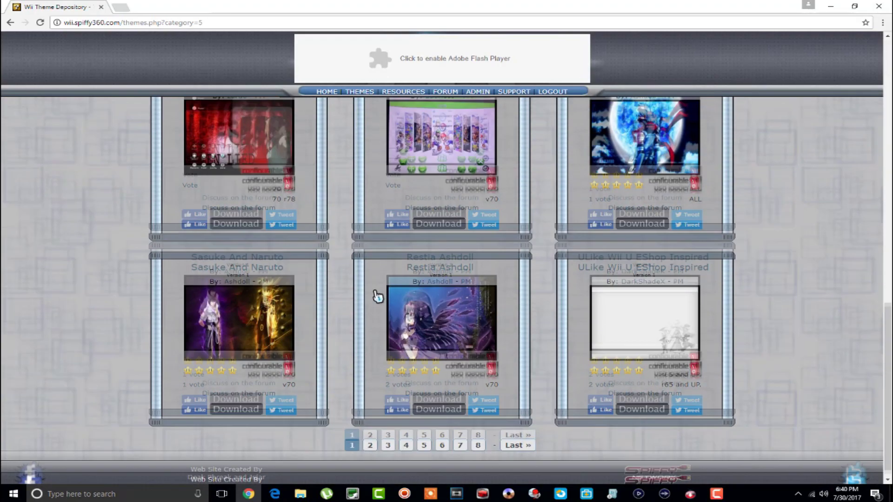
scroll(374, 294, up, 5)
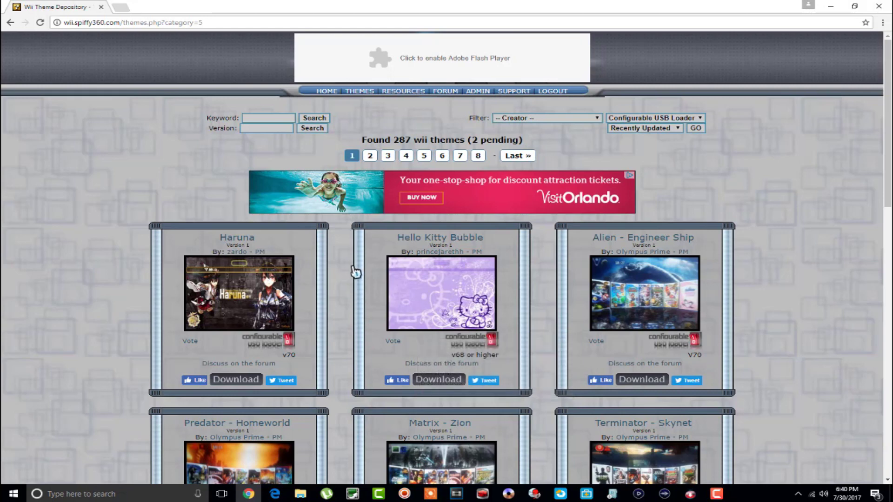
mouse_move(361, 95)
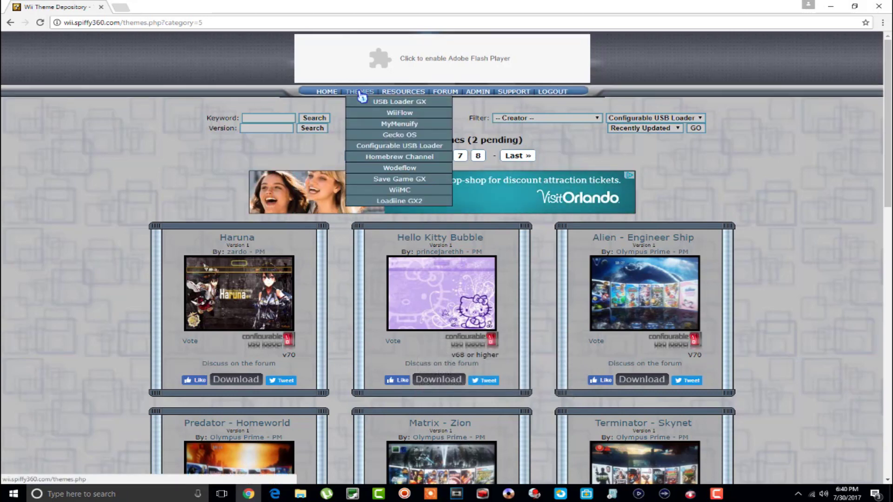
- Show the 39 MyMenuify themes and browse the DarkWii Yellow, White and Blue variants
click(397, 124)
scroll(342, 184, down, 6)
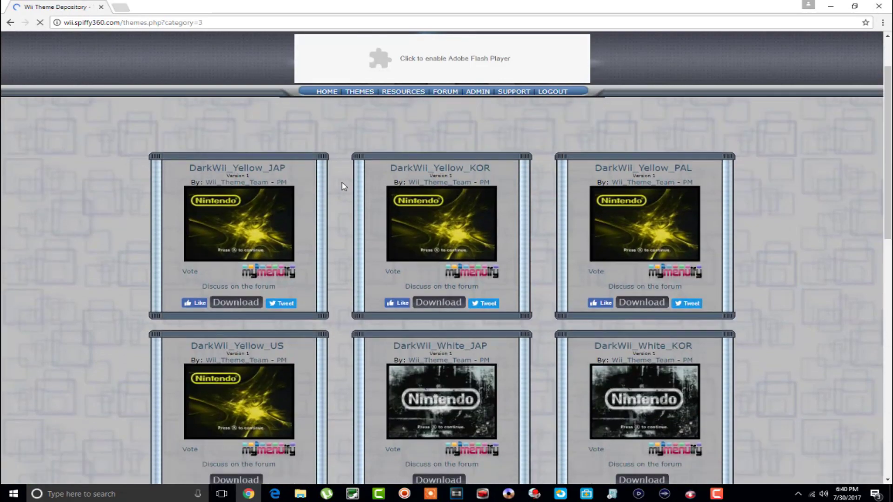
scroll(344, 186, down, 2)
scroll(344, 187, down, 6)
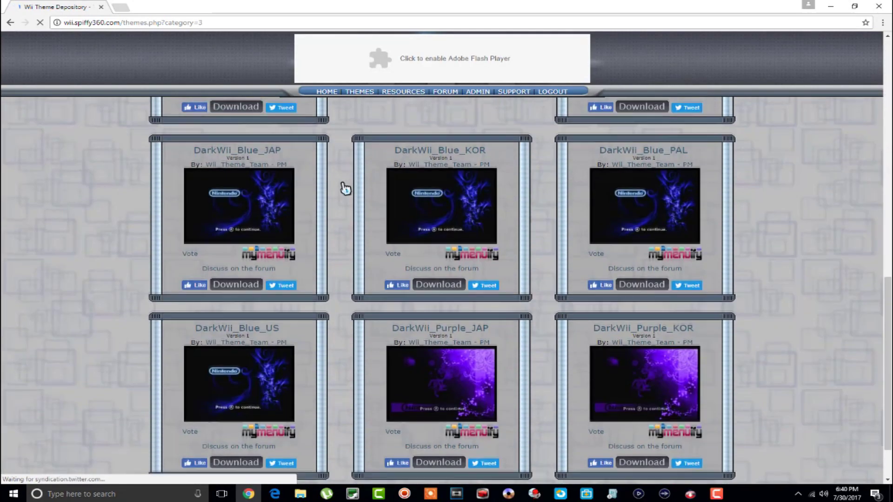
scroll(344, 188, up, 14)
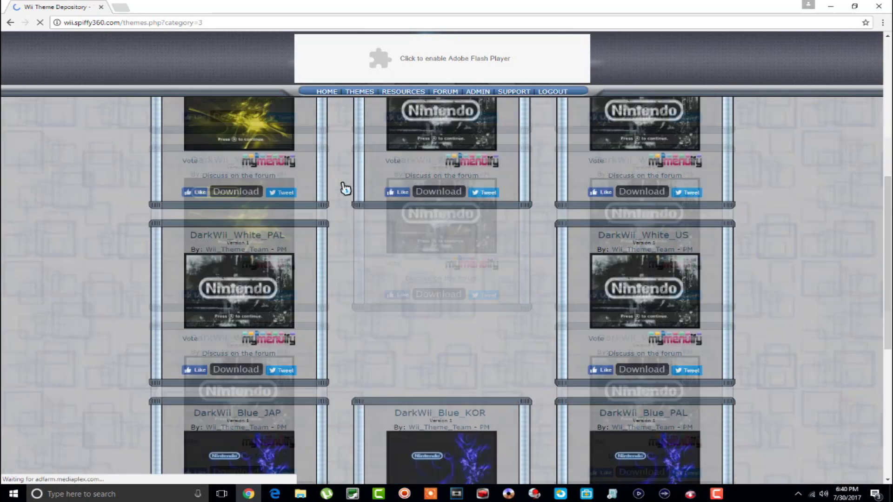
scroll(343, 188, down, 8)
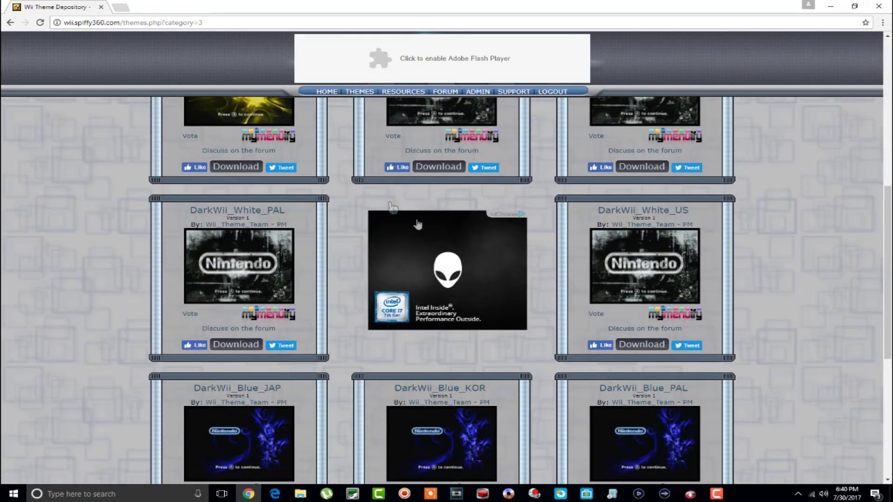
scroll(342, 175, up, 8)
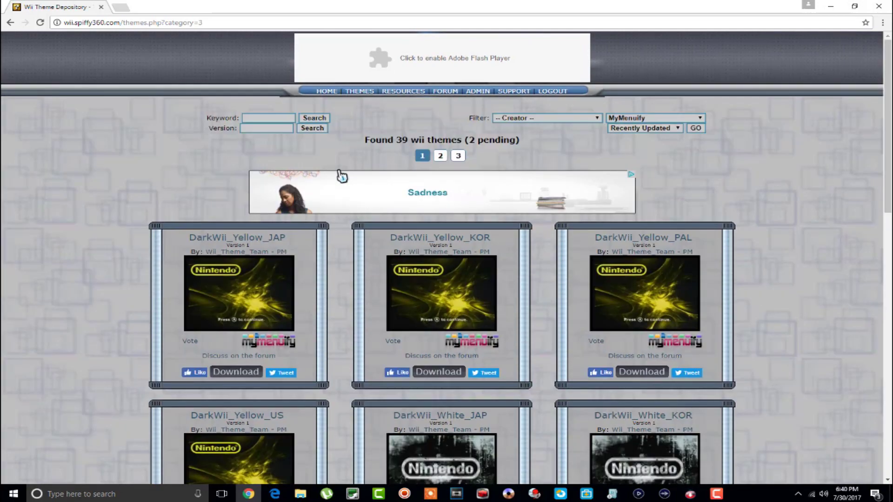
mouse_move(357, 93)
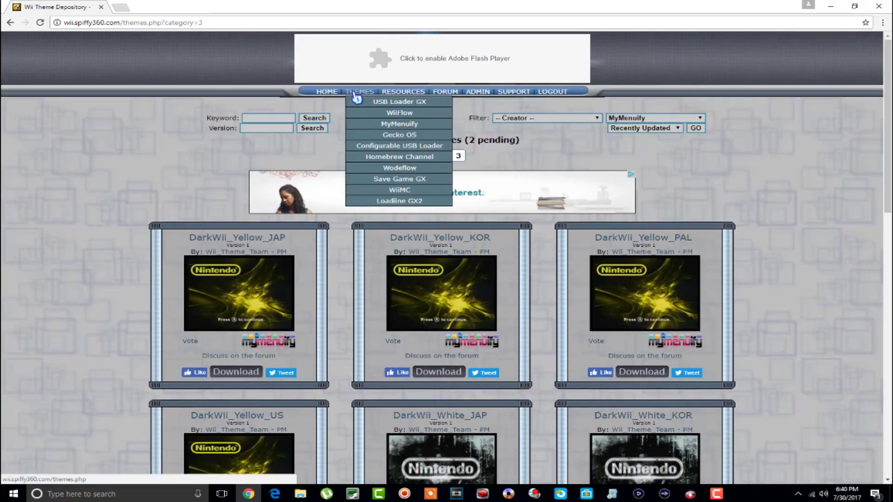
- List the 59 Homebrew Channel themes, scrolling from RiiConnect24 down to Aisha HBC Theme and back
click(388, 158)
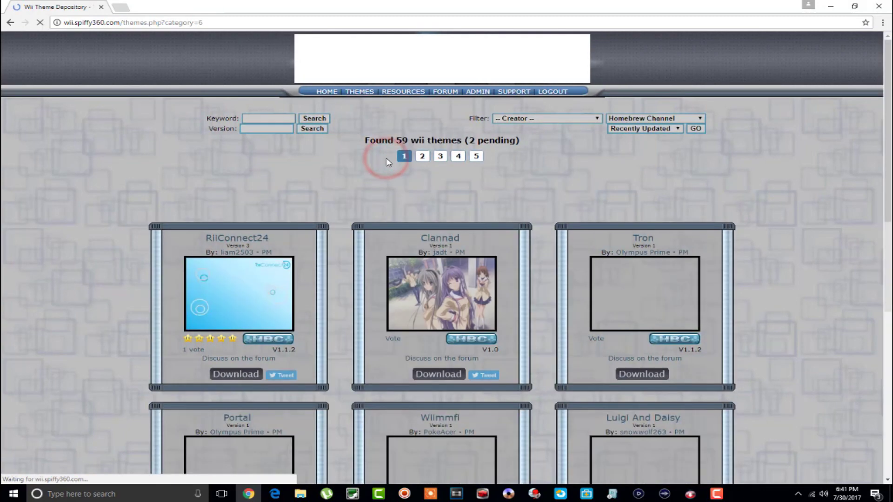
scroll(339, 205, down, 2)
scroll(339, 206, down, 5)
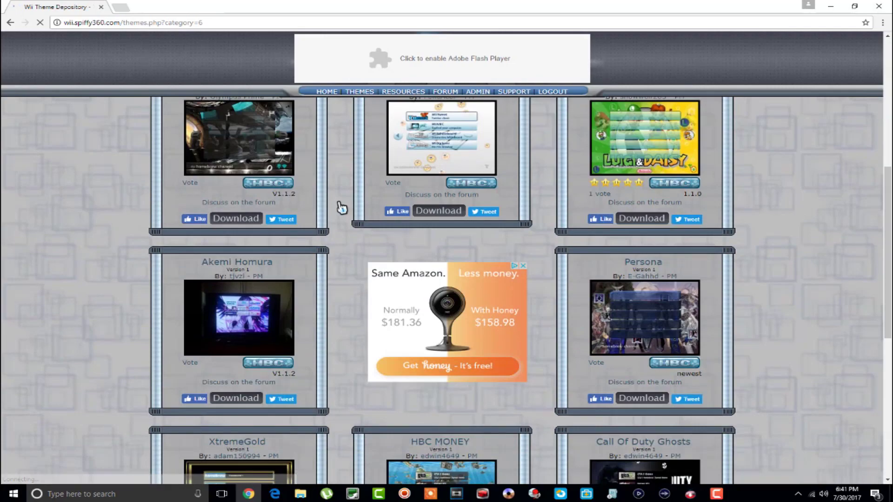
scroll(342, 208, up, 2)
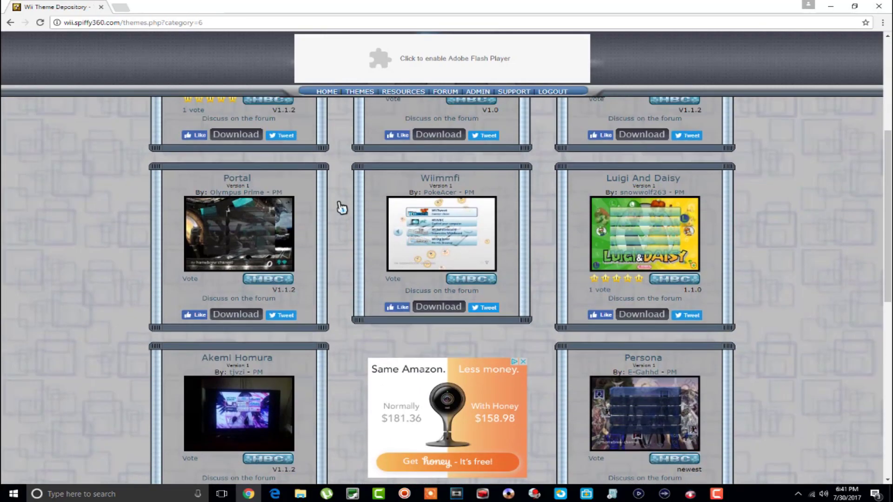
scroll(342, 207, down, 6)
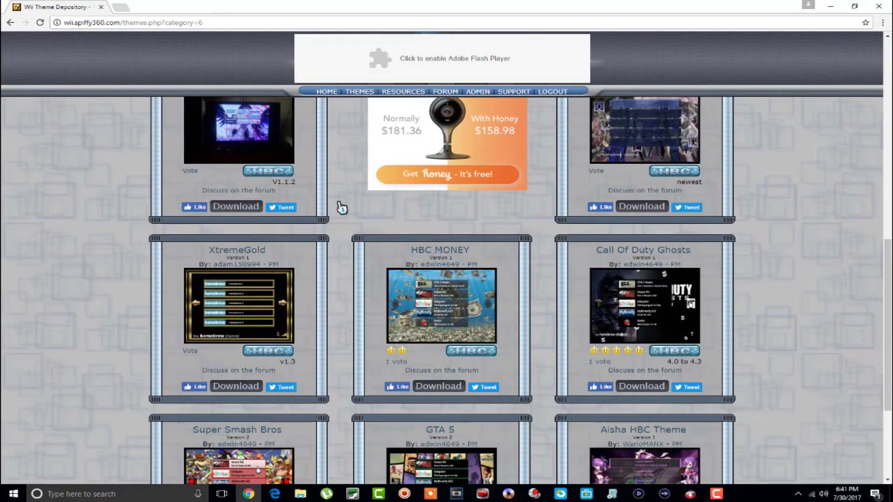
scroll(342, 208, down, 4)
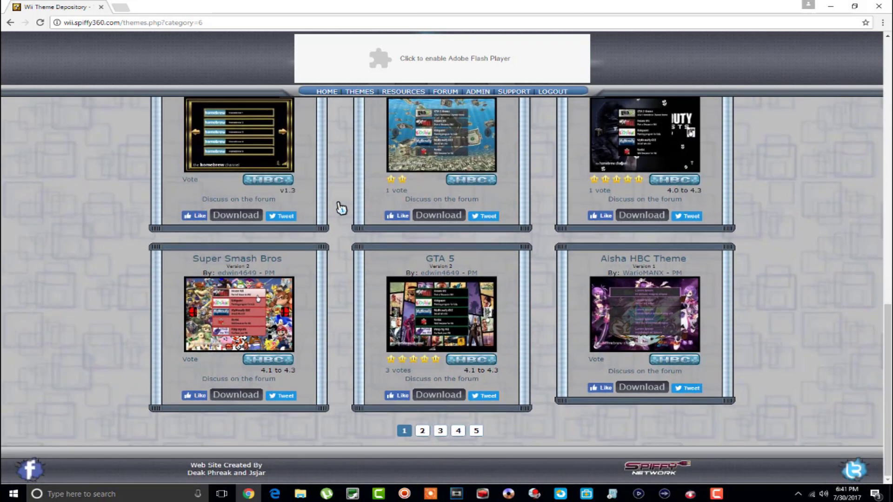
mouse_move(241, 328)
scroll(347, 253, up, 5)
scroll(347, 253, up, 6)
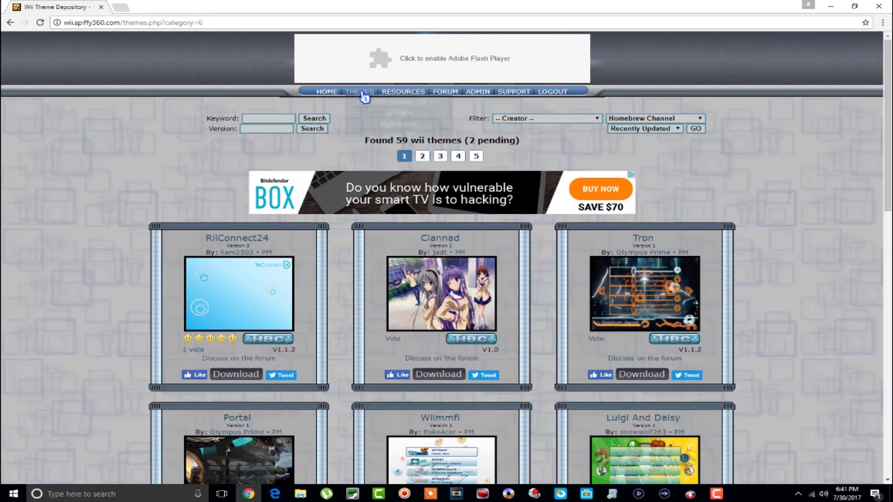
- Return to the 295 USB Loader GX themes, headed by Nintendo Switch and Material Dark
click(367, 102)
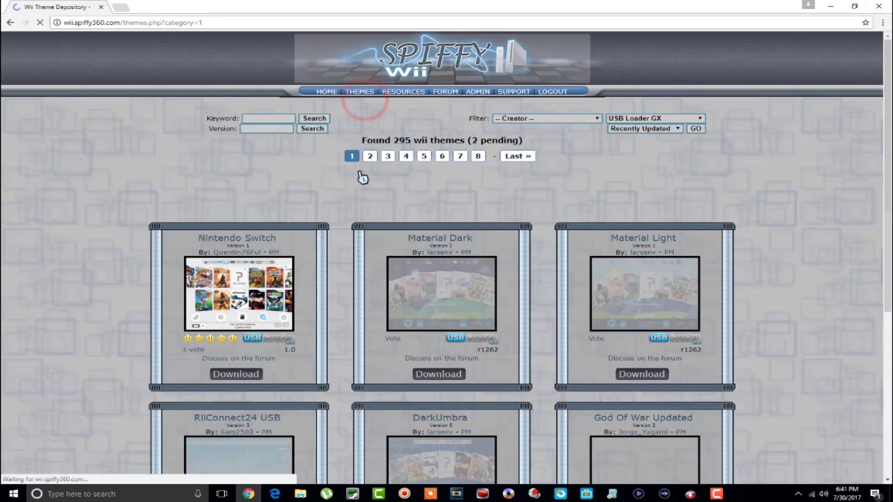